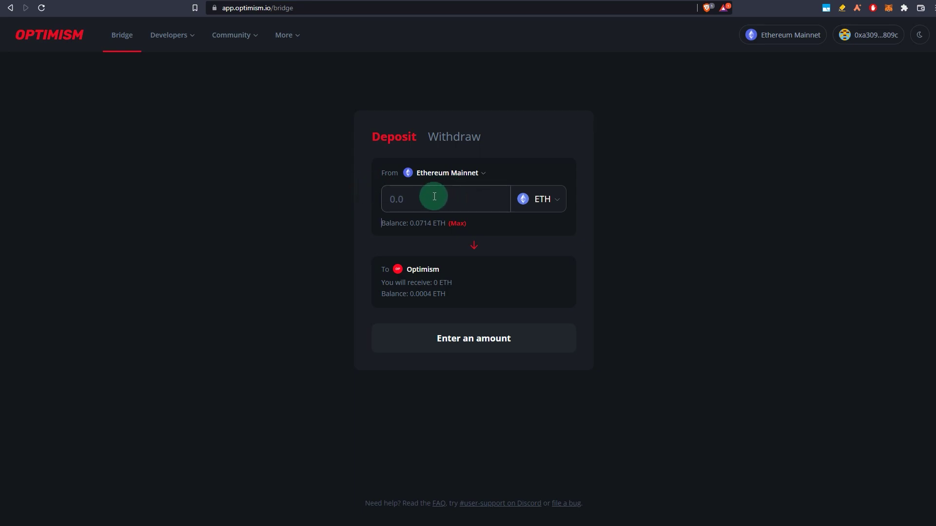
Step: Enter a 0.01 ETH deposit in the Optimism Bridge and try starting it
{"action": "left_click", "coordinate": [435, 175]}
{"action": "left_click", "coordinate": [757, 236]}
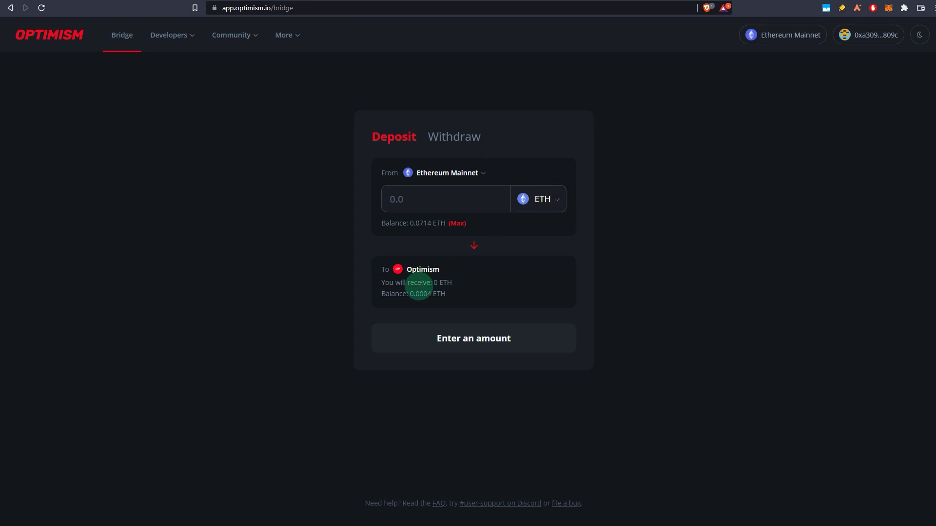
{"action": "left_click", "coordinate": [421, 201]}
{"action": "type", "text": "0.01"}
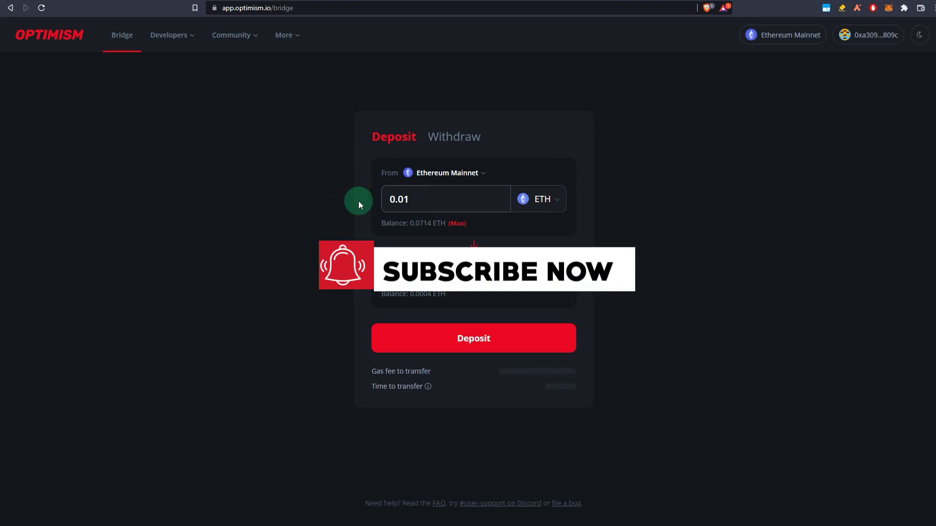
{"action": "left_click", "coordinate": [444, 341]}
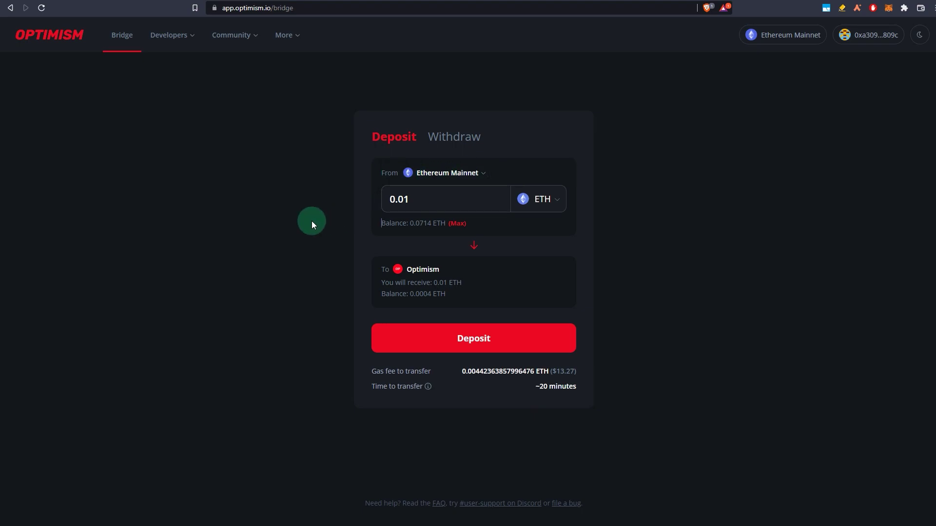
{"action": "left_click", "coordinate": [452, 183]}
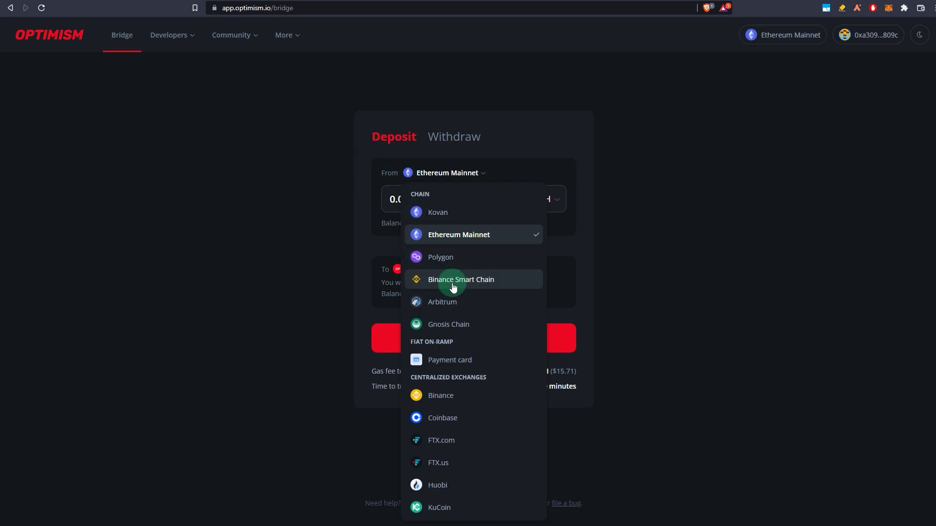
Step: Try Polygon, Binance Smart Chain and Arbitrum as the source network, ending on Polygon
{"action": "left_click", "coordinate": [439, 254]}
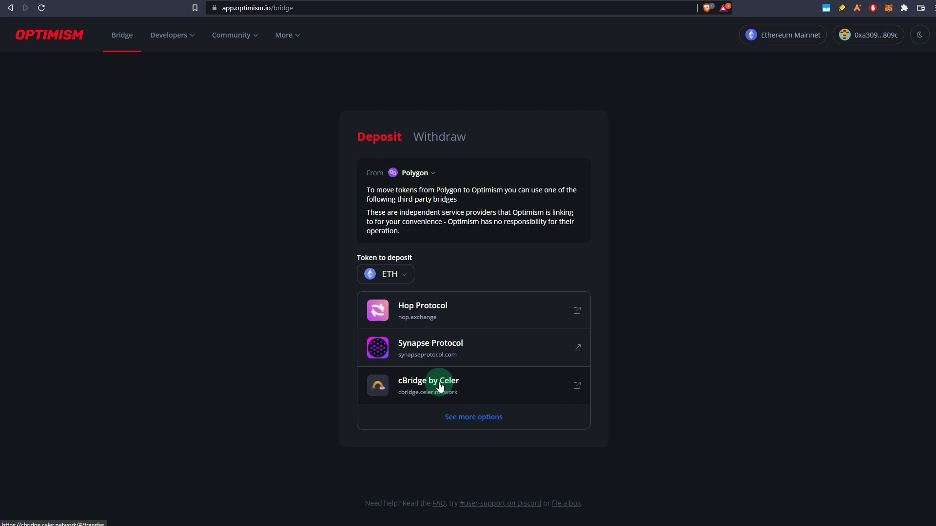
{"action": "left_click", "coordinate": [417, 178]}
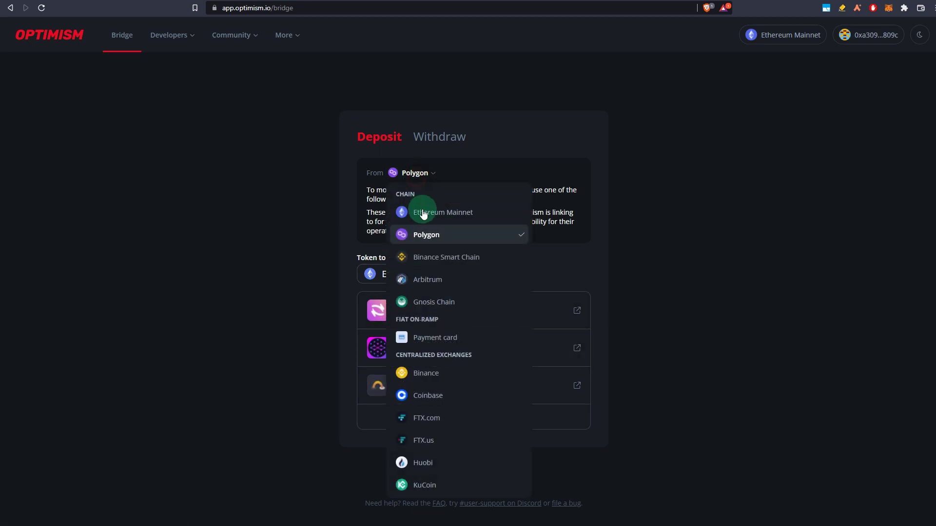
{"action": "left_click", "coordinate": [425, 261]}
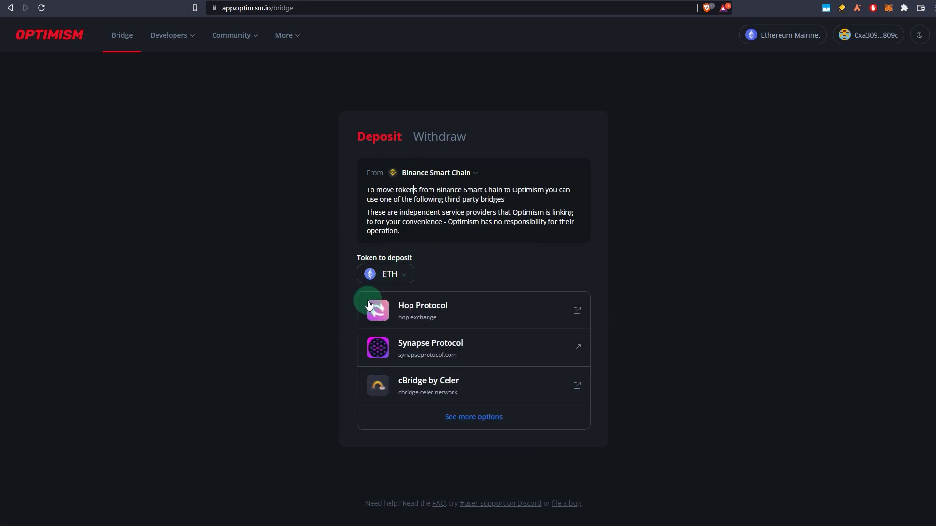
{"action": "left_click", "coordinate": [442, 172]}
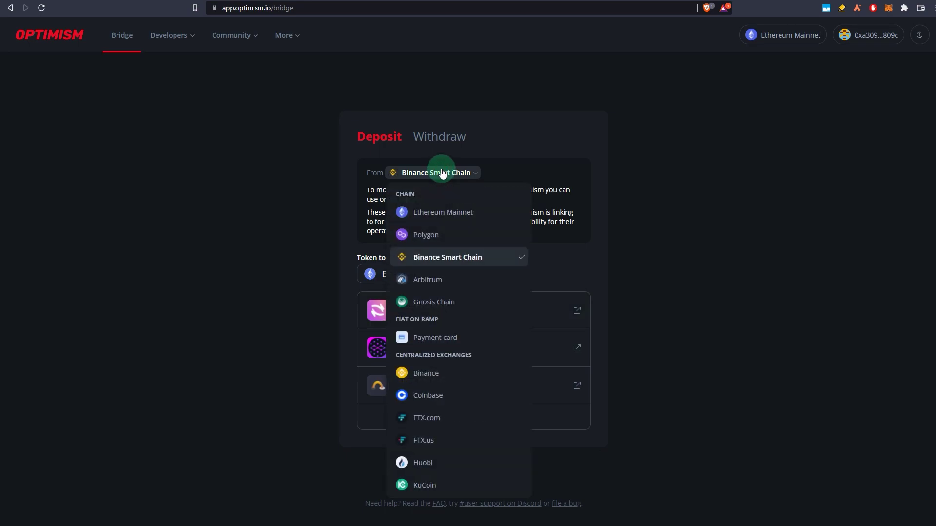
{"action": "left_click", "coordinate": [445, 282]}
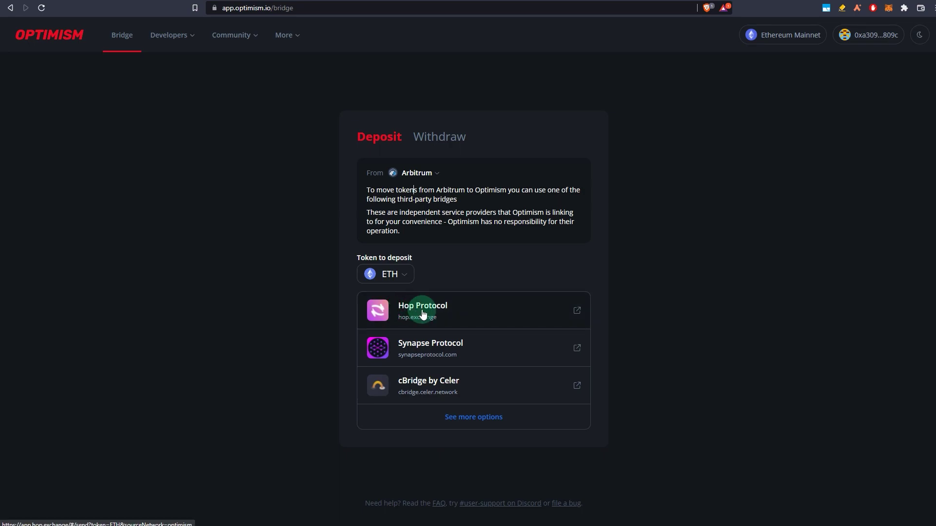
{"action": "left_click", "coordinate": [417, 173]}
{"action": "left_click", "coordinate": [437, 235]}
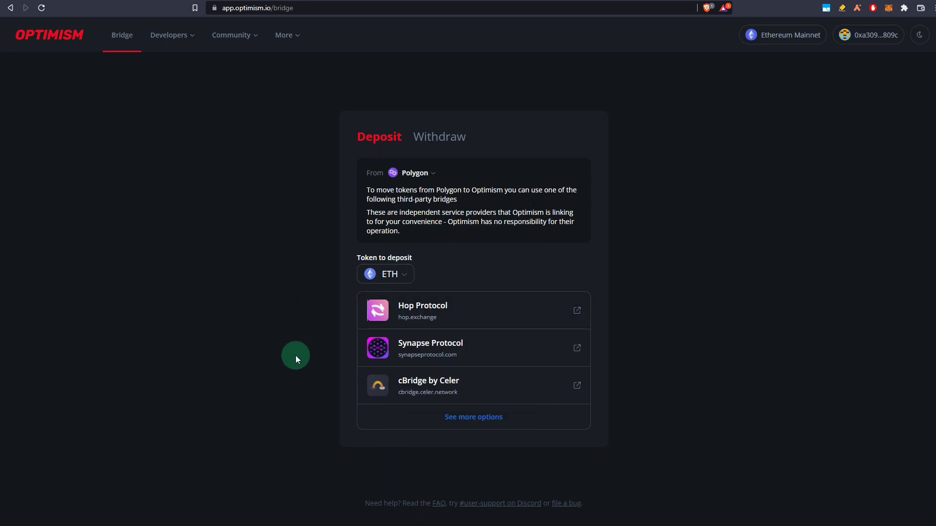
Step: Open cBridge by Celer, connect the wallet and switch the source chain to BNB Chain
{"action": "left_click", "coordinate": [419, 396]}
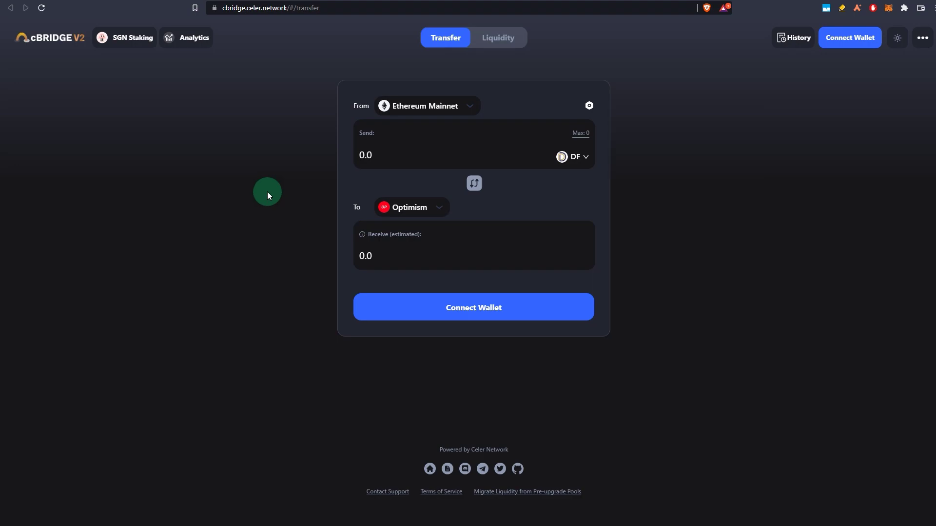
{"action": "left_click", "coordinate": [852, 41]}
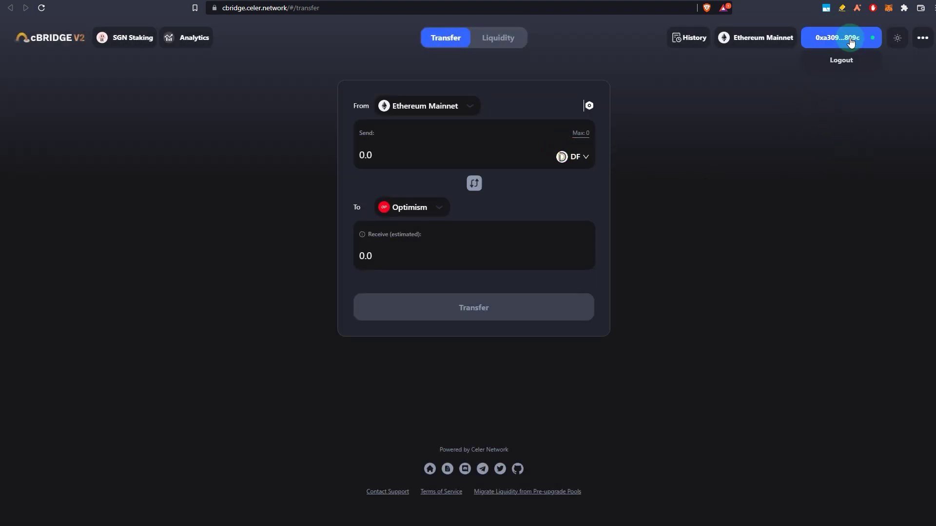
{"action": "left_click", "coordinate": [400, 109]}
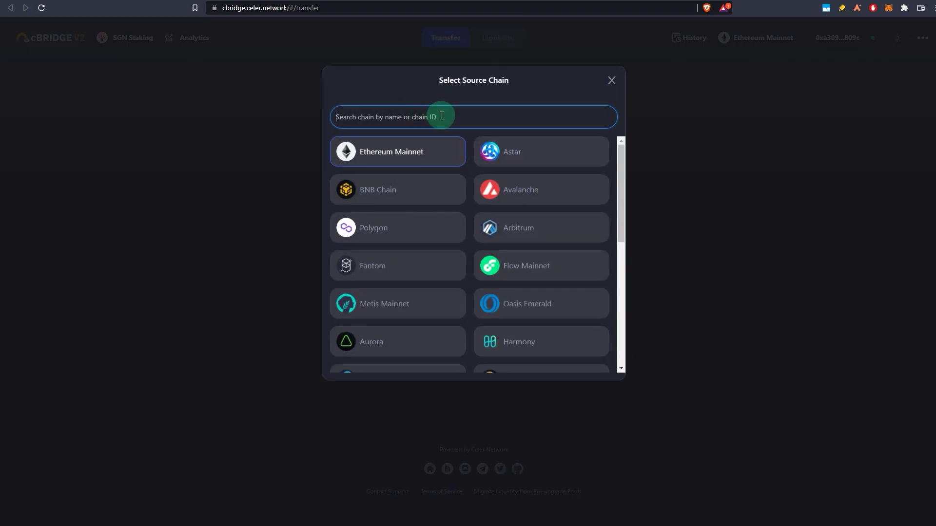
{"action": "left_click", "coordinate": [392, 190]}
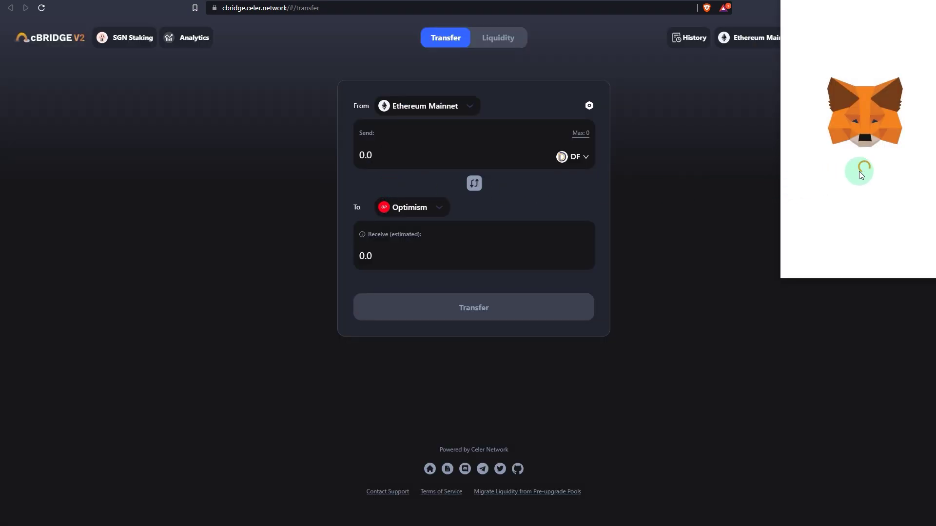
{"action": "left_click", "coordinate": [912, 263]}
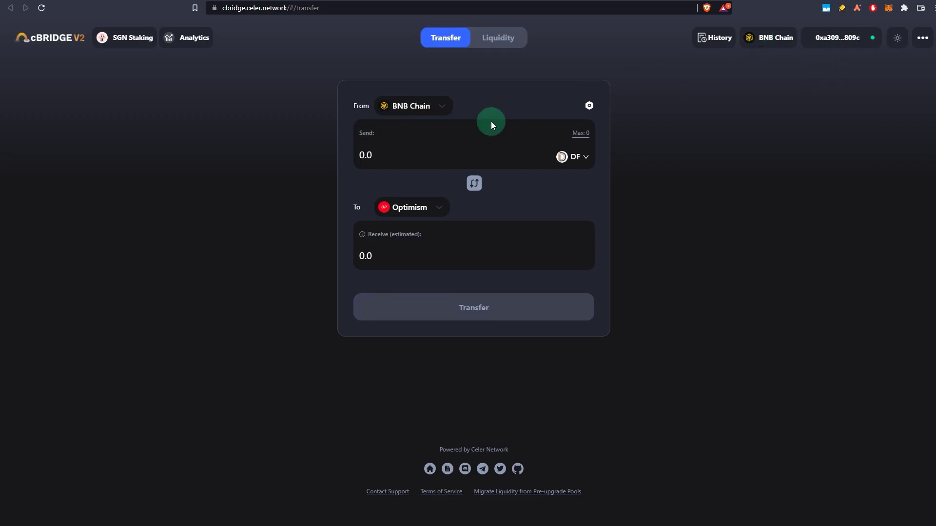
Step: Choose Binance-Peg Ethereum Token (ETH) and enter 0.1 as the amount to send
{"action": "left_click", "coordinate": [573, 156]}
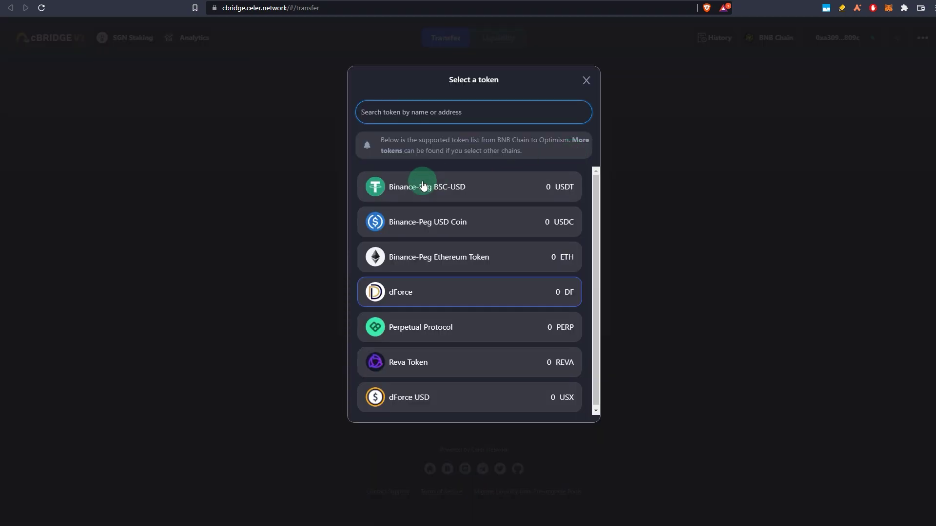
{"action": "left_click", "coordinate": [409, 257]}
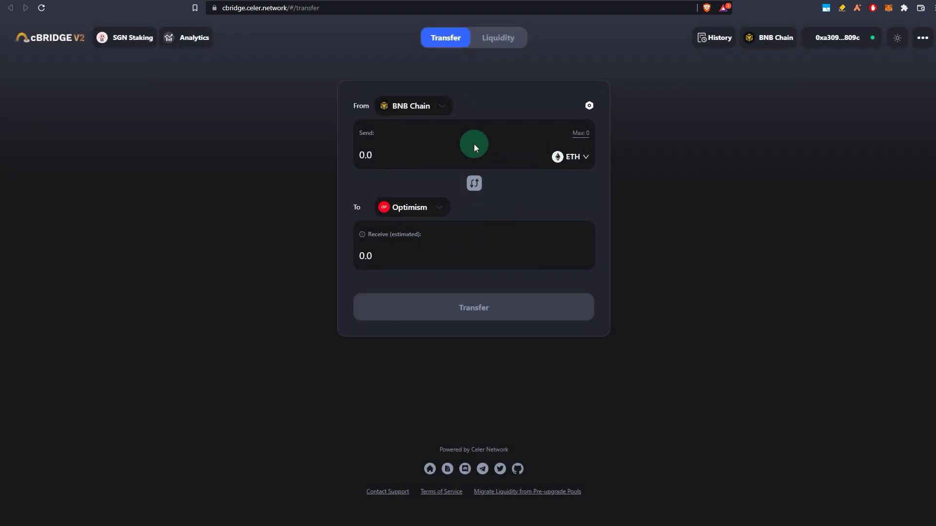
{"action": "left_click", "coordinate": [392, 159]}
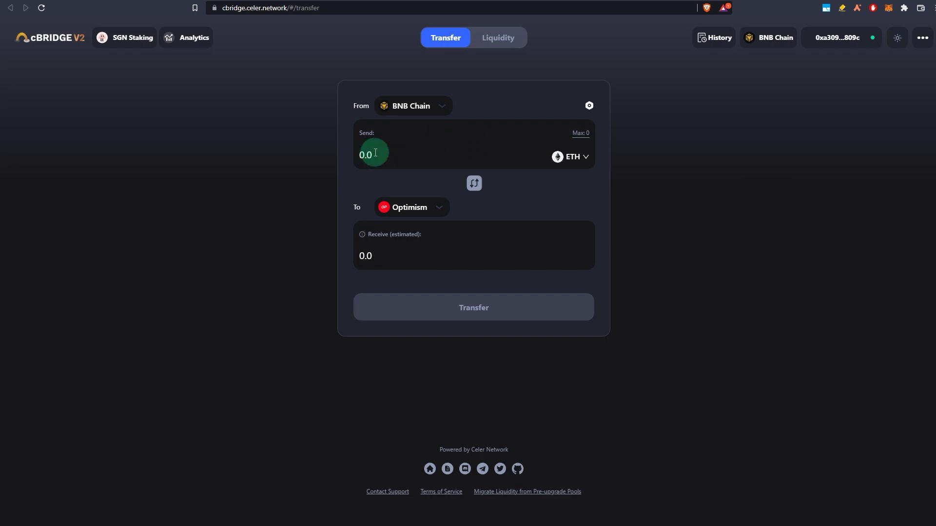
{"action": "type", "text": "0.1"}
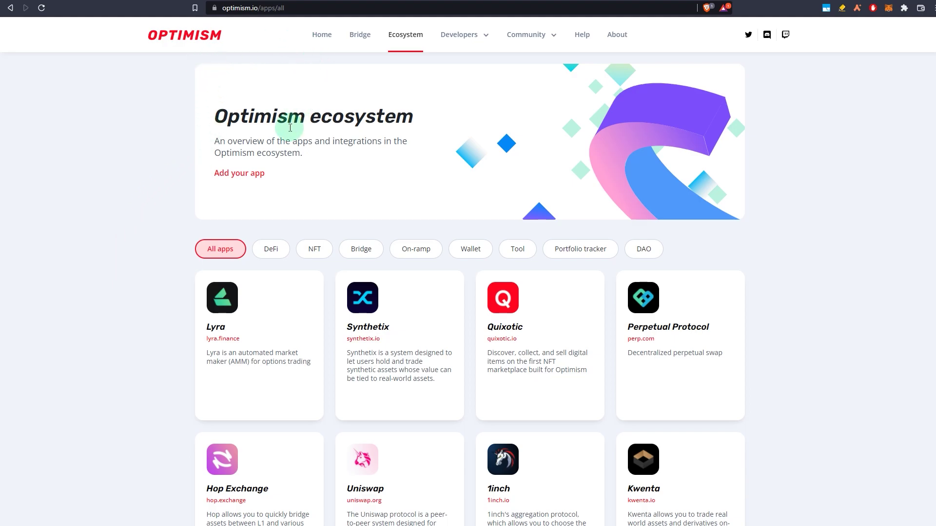
Step: Filter the Optimism ecosystem apps to On-ramp and scroll through Banxa, Huobi, KuCoin, Mt Pelerin, Transak
{"action": "scroll", "coordinate": [241, 182], "scroll_direction": "down", "scroll_amount": 2}
{"action": "left_click", "coordinate": [416, 151]}
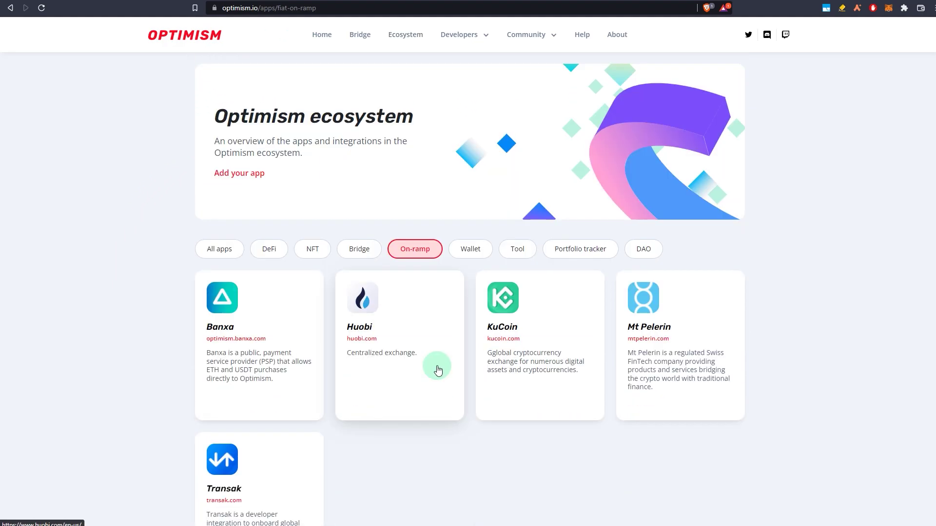
{"action": "scroll", "coordinate": [431, 390], "scroll_direction": "down", "scroll_amount": 3}
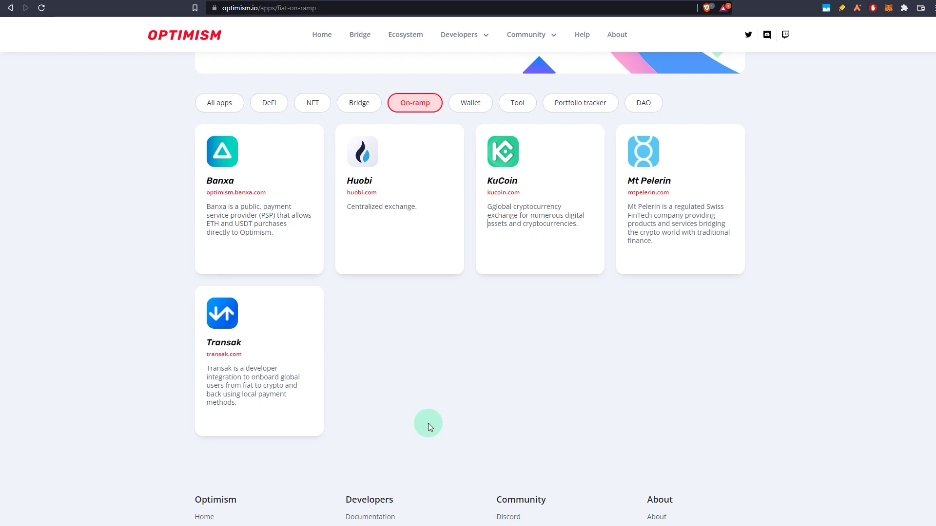
{"action": "scroll", "coordinate": [428, 423], "scroll_direction": "up", "scroll_amount": 3}
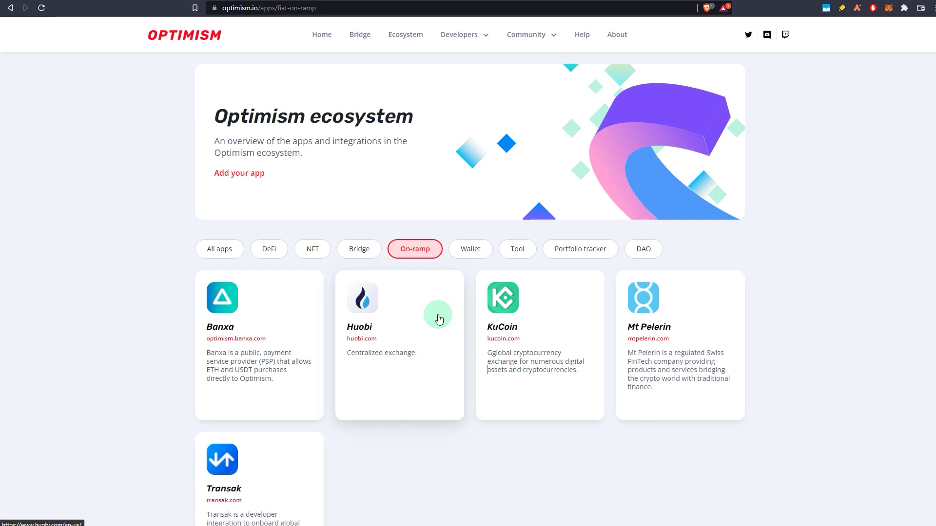
{"action": "scroll", "coordinate": [441, 351], "scroll_direction": "down", "scroll_amount": 2}
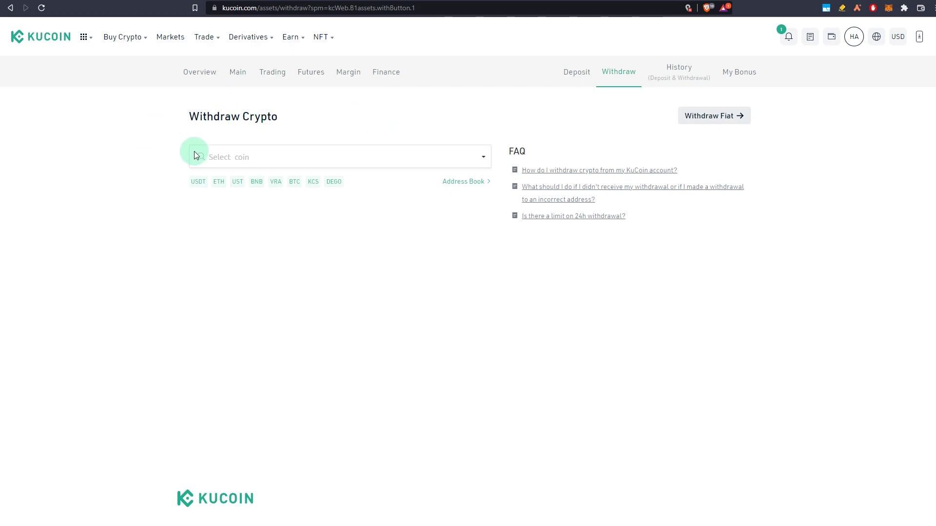
Step: Start a KuCoin ETH withdrawal with the pasted wallet address; Optimism isn't an available network
{"action": "left_click", "coordinate": [218, 182]}
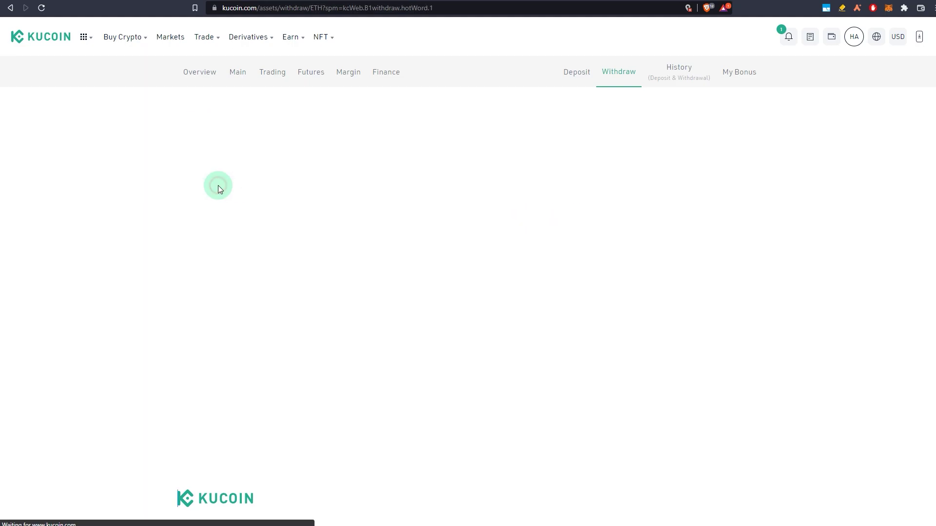
{"action": "left_click", "coordinate": [251, 217]}
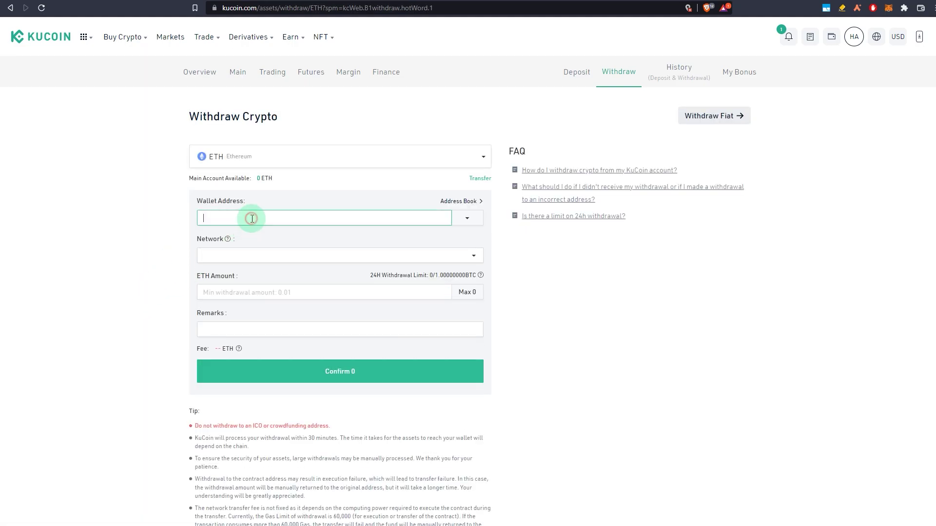
{"action": "type", "text": "0x2e9Dc1f6f9545Ed206ba87cADB4aF406C12446cc"}
{"action": "left_click", "coordinate": [161, 254]}
{"action": "left_click", "coordinate": [377, 257]}
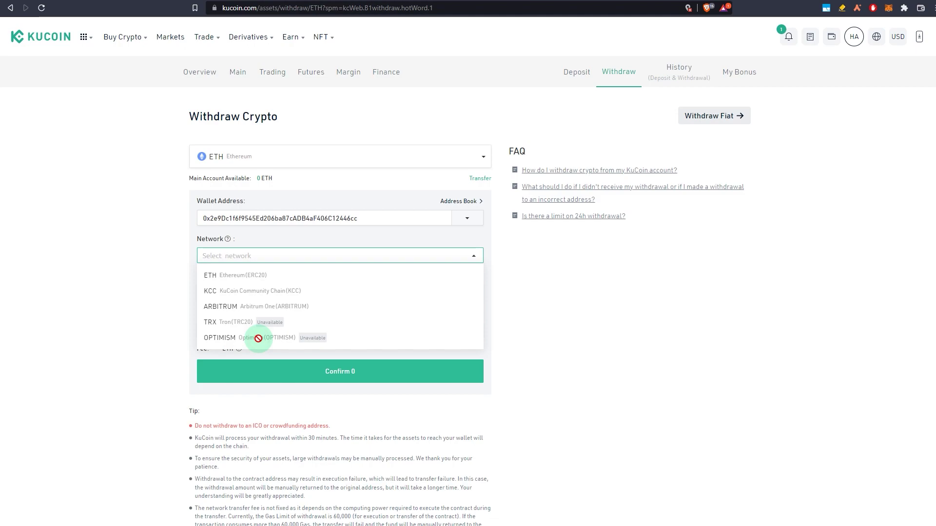
{"action": "left_click", "coordinate": [152, 317]}
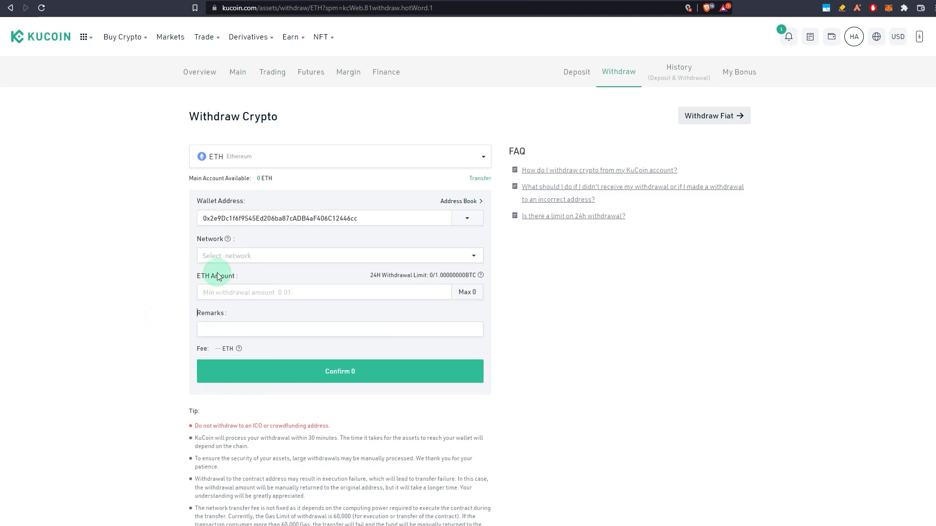
Step: Abandon the KuCoin withdrawal and open LayerSwap from Optimism's bridges list
{"action": "left_click", "coordinate": [230, 296]}
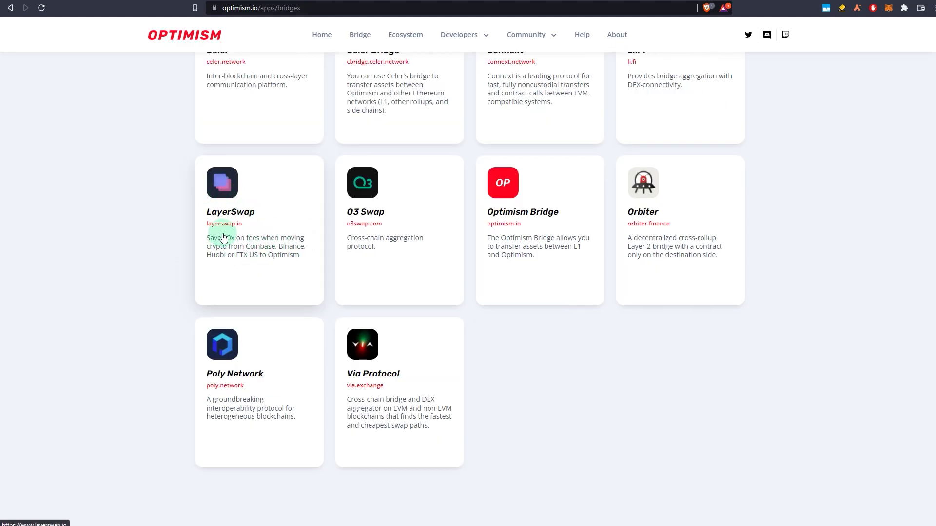
{"action": "scroll", "coordinate": [139, 262], "scroll_direction": "up", "scroll_amount": 1}
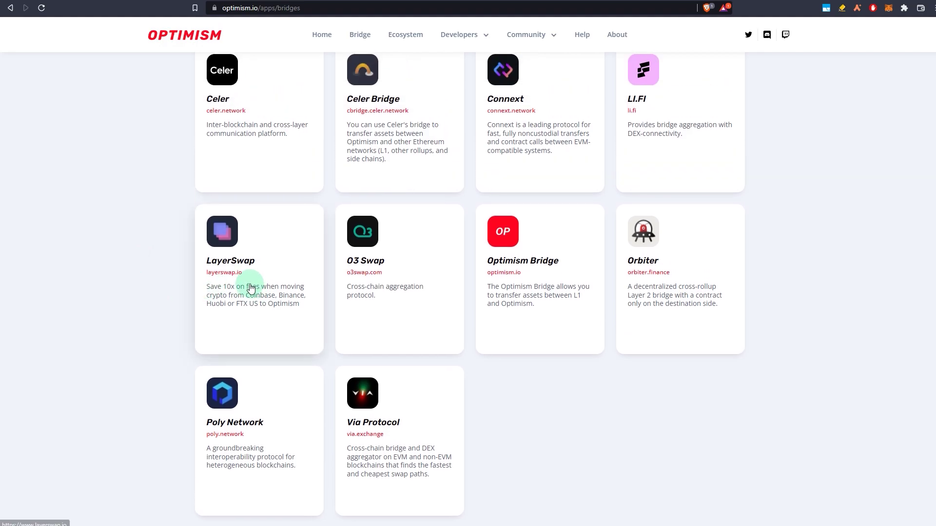
{"action": "left_click", "coordinate": [279, 273]}
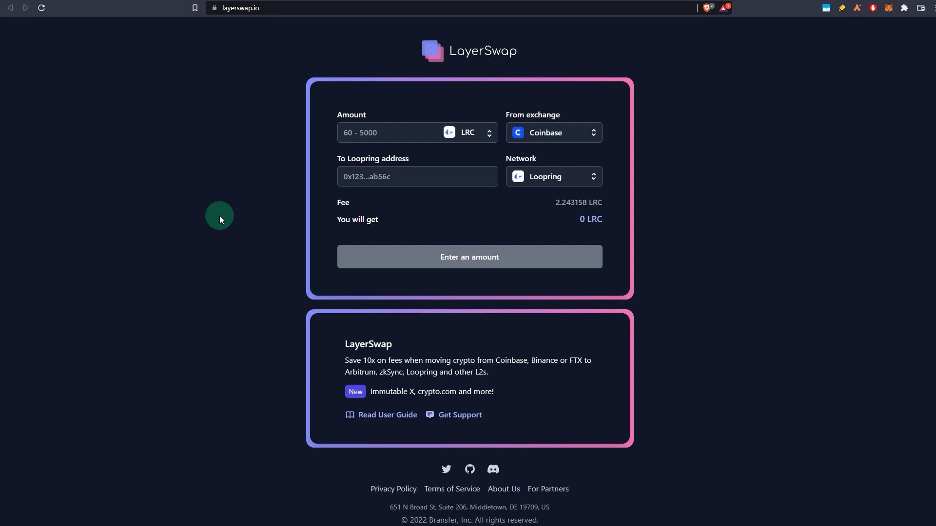
Step: Keep Coinbase as the source exchange and set Optimism as the destination network
{"action": "left_click", "coordinate": [560, 139]}
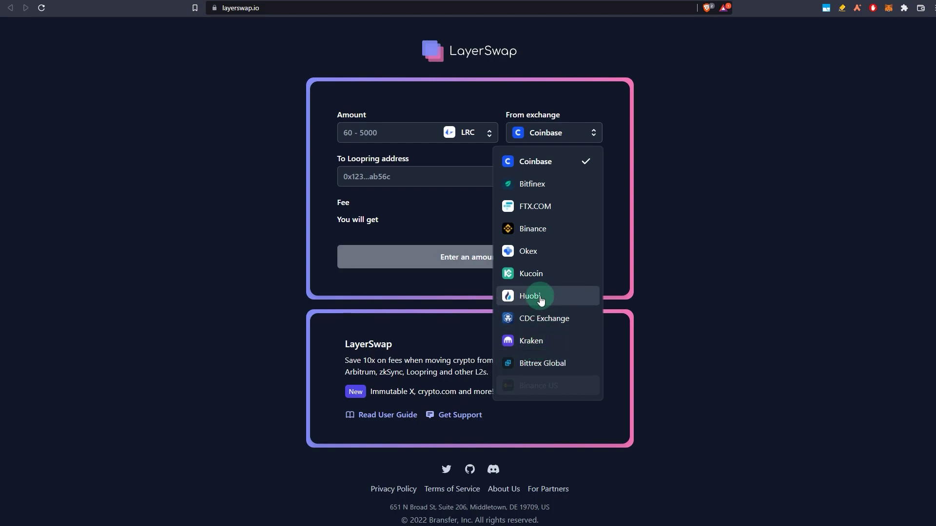
{"action": "left_click", "coordinate": [306, 204]}
{"action": "left_click", "coordinate": [541, 177]}
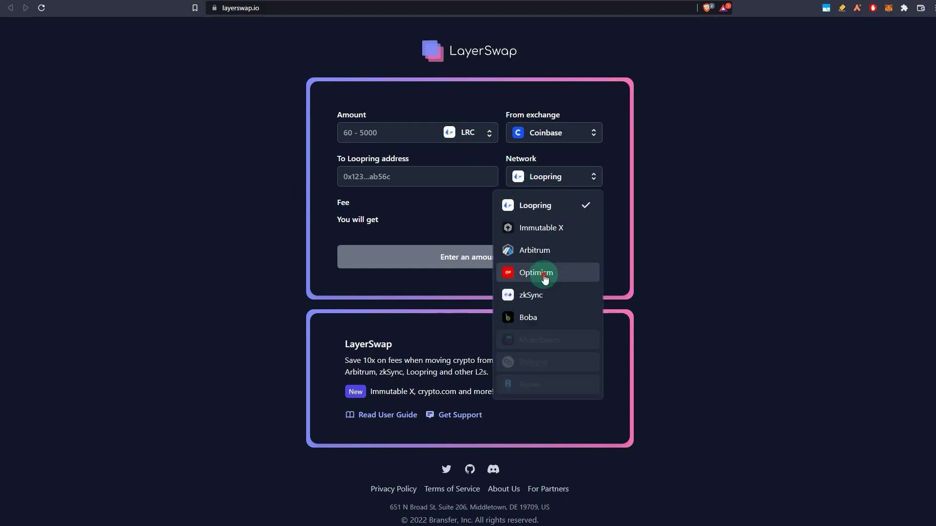
{"action": "left_click", "coordinate": [544, 278]}
{"action": "left_click", "coordinate": [469, 133]}
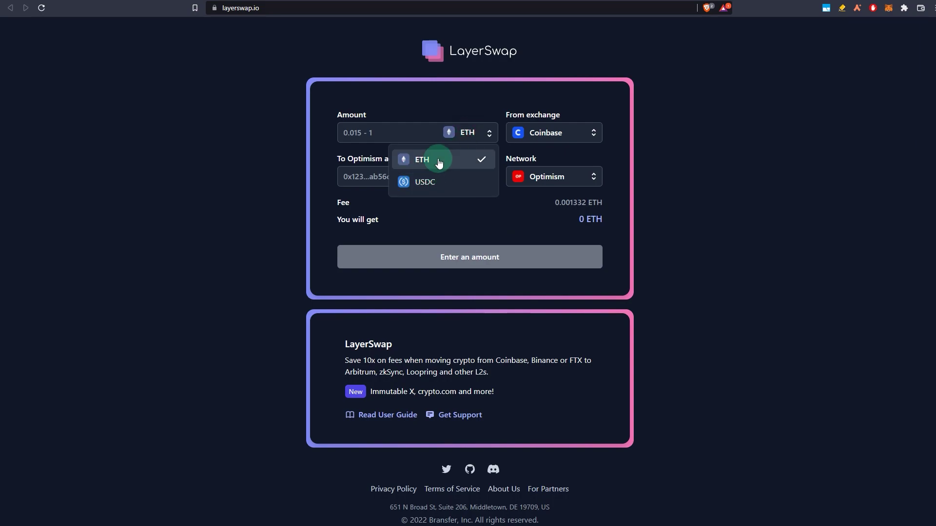
Step: Enter 1 ETH as the amount, giving a 0.005332 ETH fee and 0.994668 ETH received
{"action": "left_click", "coordinate": [414, 136]}
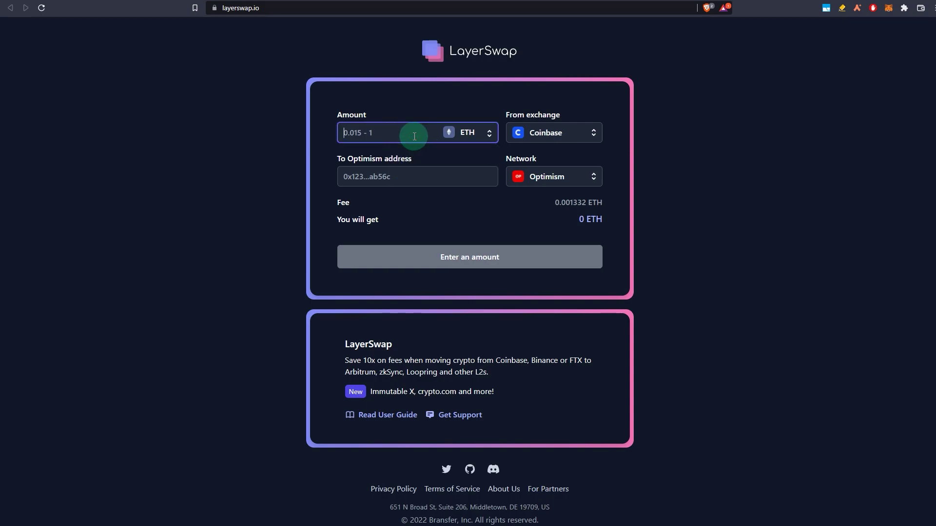
{"action": "type", "text": "1"}
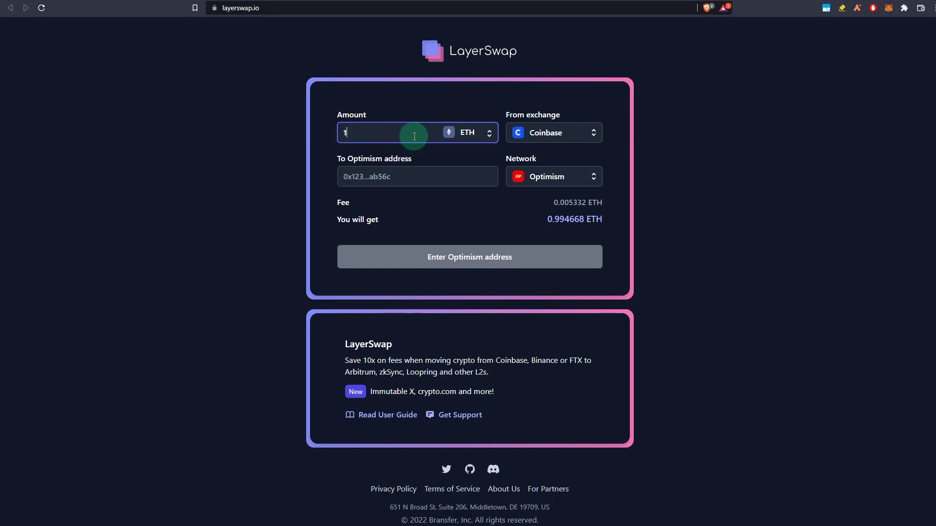
{"action": "left_click", "coordinate": [292, 227]}
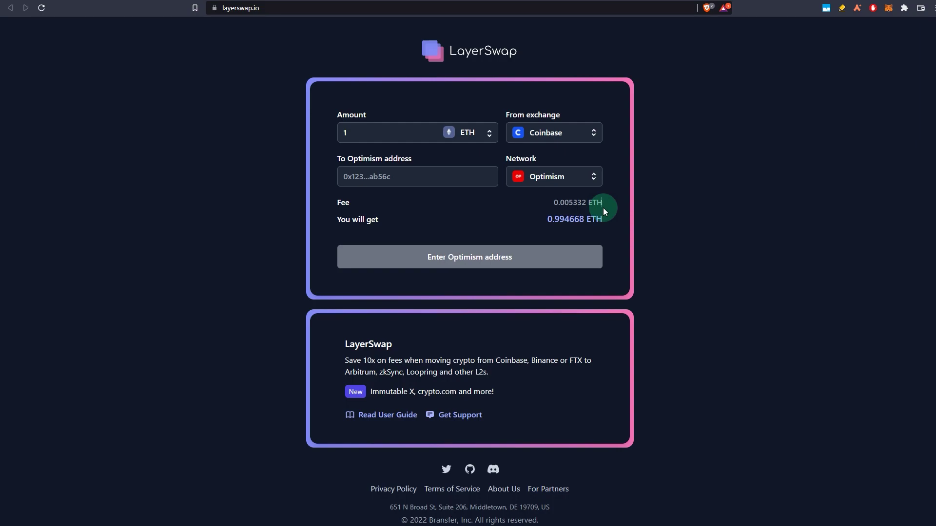
Step: Delete the 1 ETH amount, briefly try 0.1, and leave the Amount field empty
{"action": "key", "text": "BackSpace"}
{"action": "left_click", "coordinate": [342, 175]}
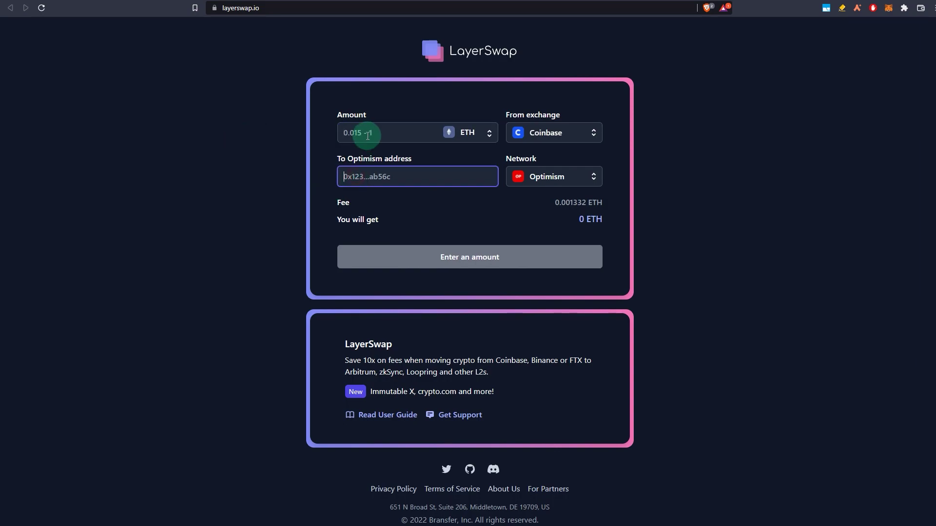
{"action": "left_click", "coordinate": [370, 136]}
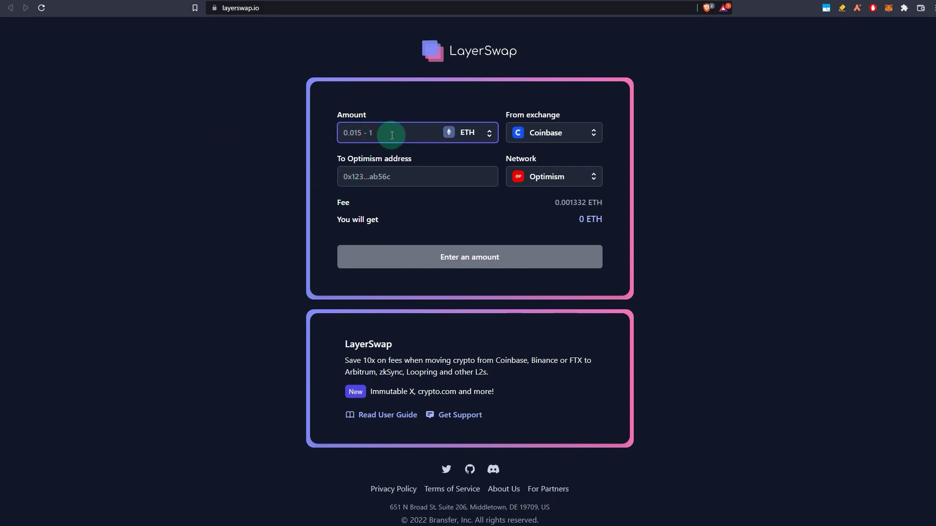
{"action": "type", "text": "0.1"}
{"action": "key", "text": "BackSpace"}
{"action": "key", "text": "BackSpace"}
{"action": "key", "text": "BackSpace"}
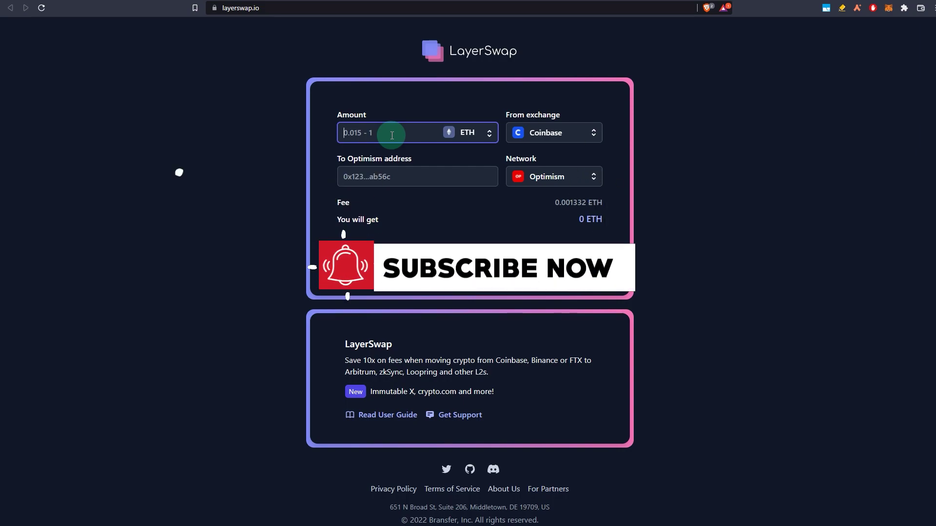